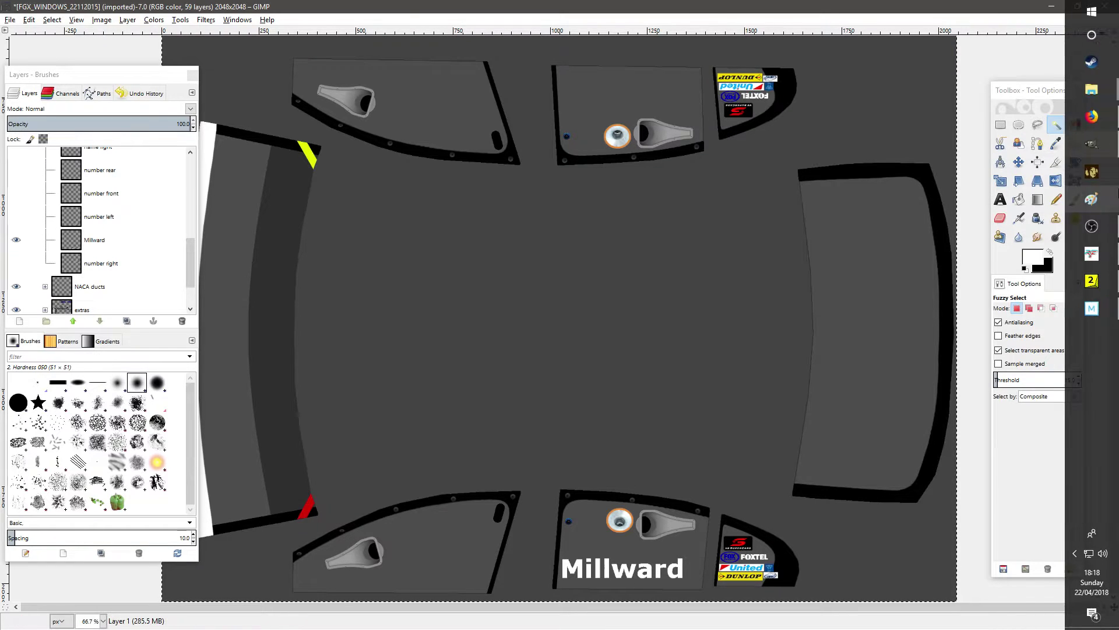
# Bring Firefox forward on the FVR Factor 'Templates 2014 - 2016 Mod' downloads page, scrolled to the top
pyautogui.click(1092, 119)
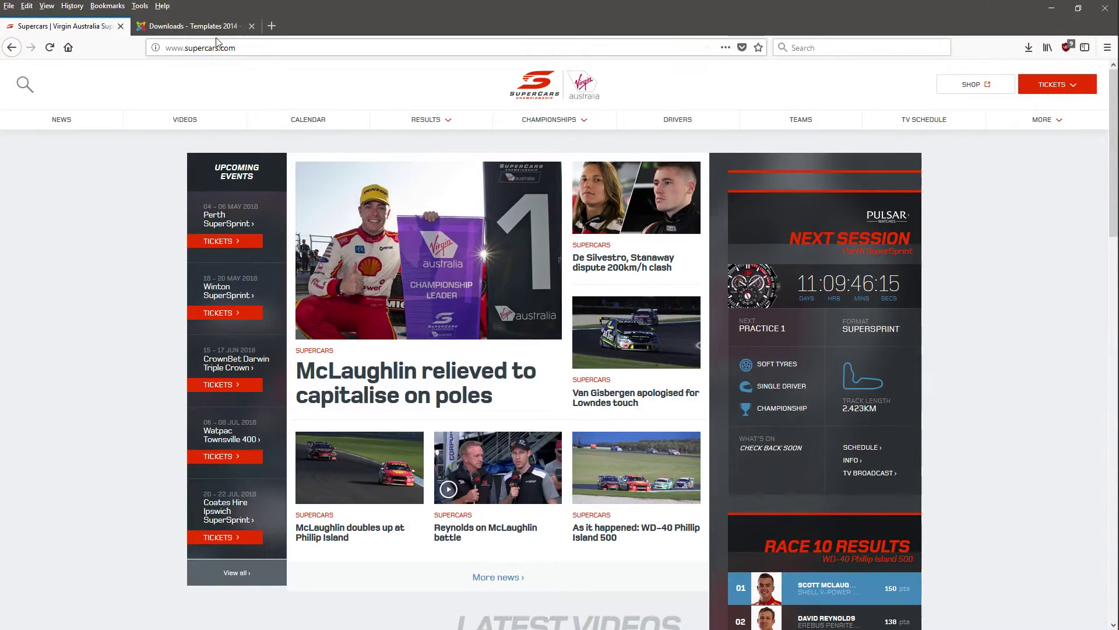
pyautogui.click(218, 26)
pyautogui.scroll(3, 250, 152)
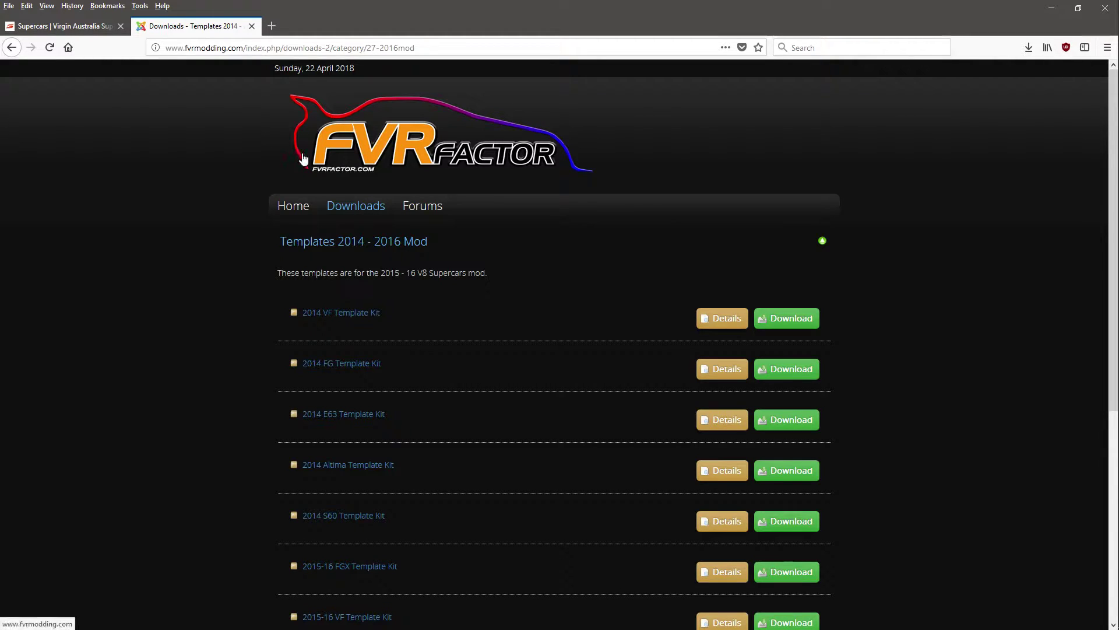
# Scroll down the downloads page toward the 2015-16 FGX Template Kit link
pyautogui.scroll(-2, 854, 152)
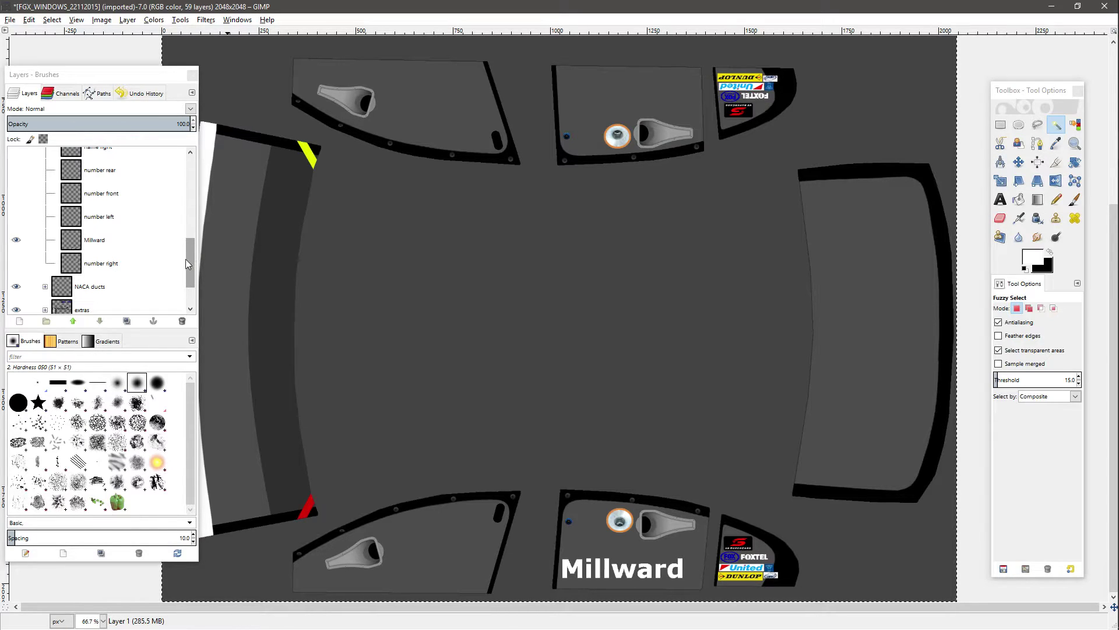
# Make the Millward layer active and fuzzy-select the first letter of the Millward text
pyautogui.moveTo(190, 260); pyautogui.dragTo(198, 260)
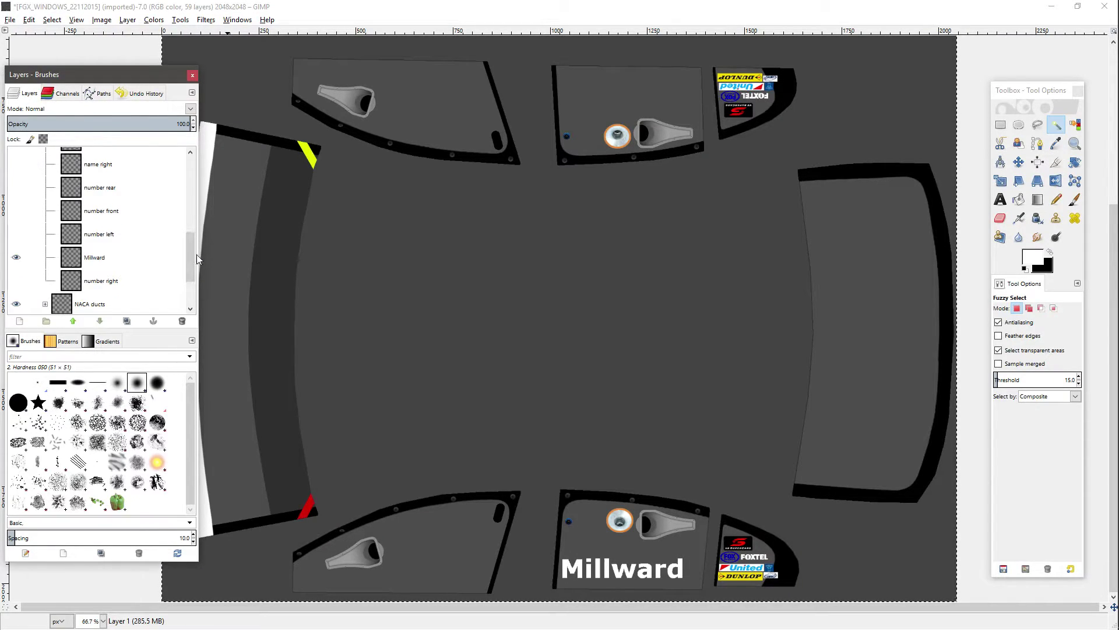
pyautogui.moveTo(190, 252); pyautogui.dragTo(193, 254)
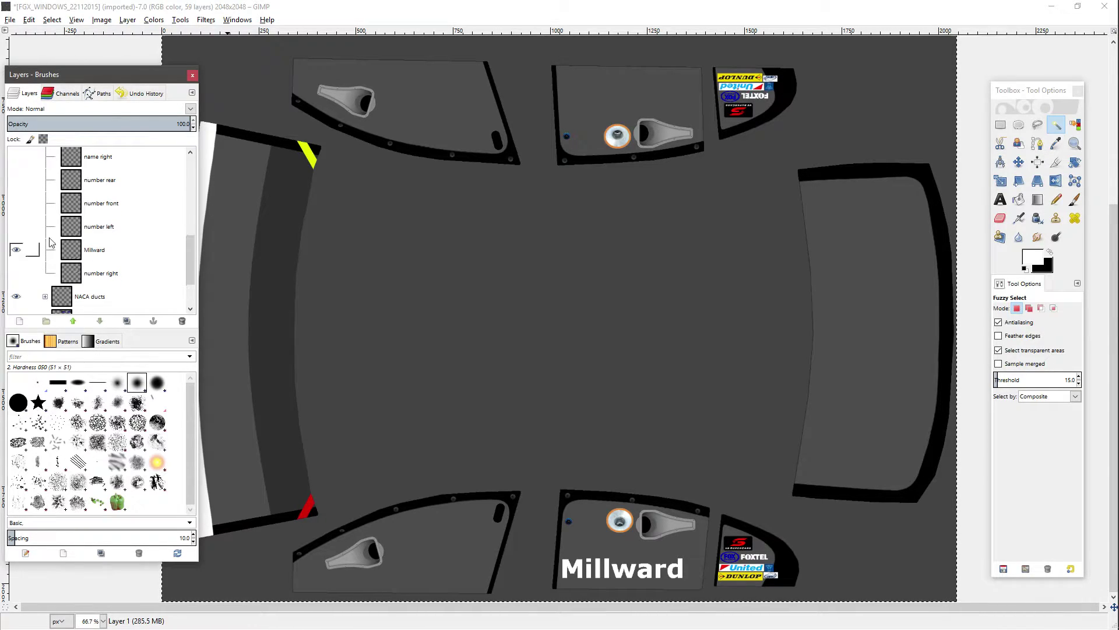
pyautogui.click(104, 250)
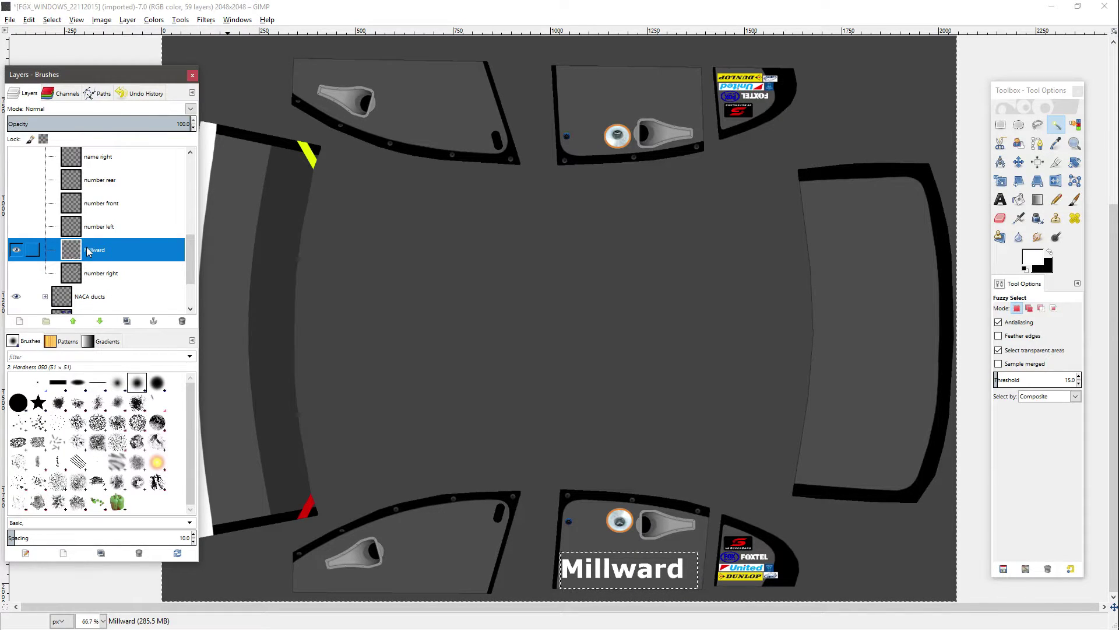
pyautogui.press('m')
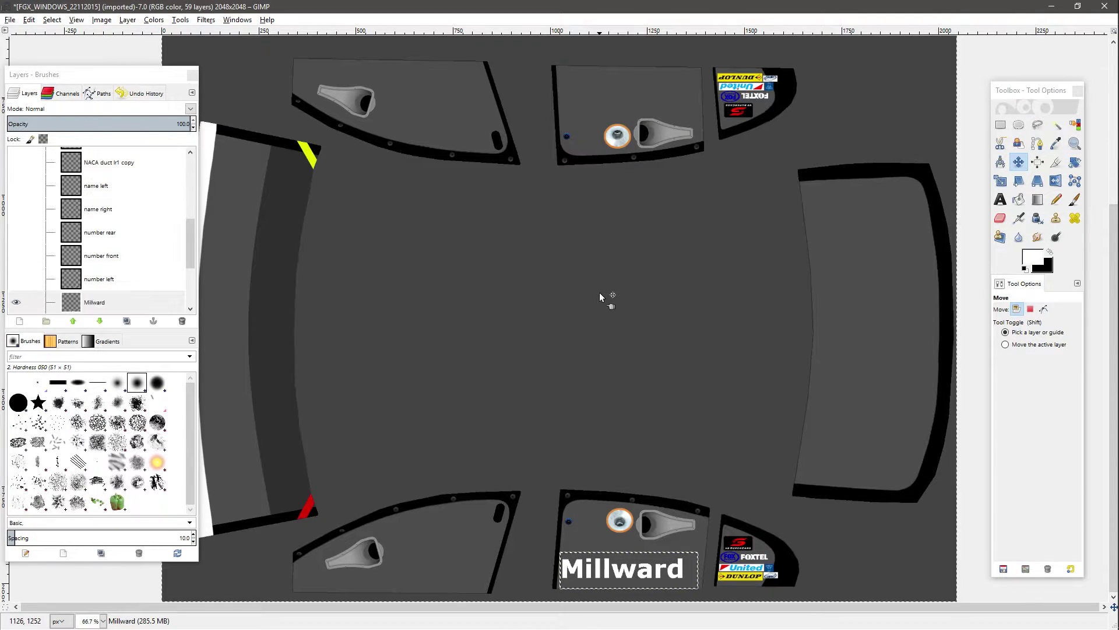
pyautogui.click(122, 302)
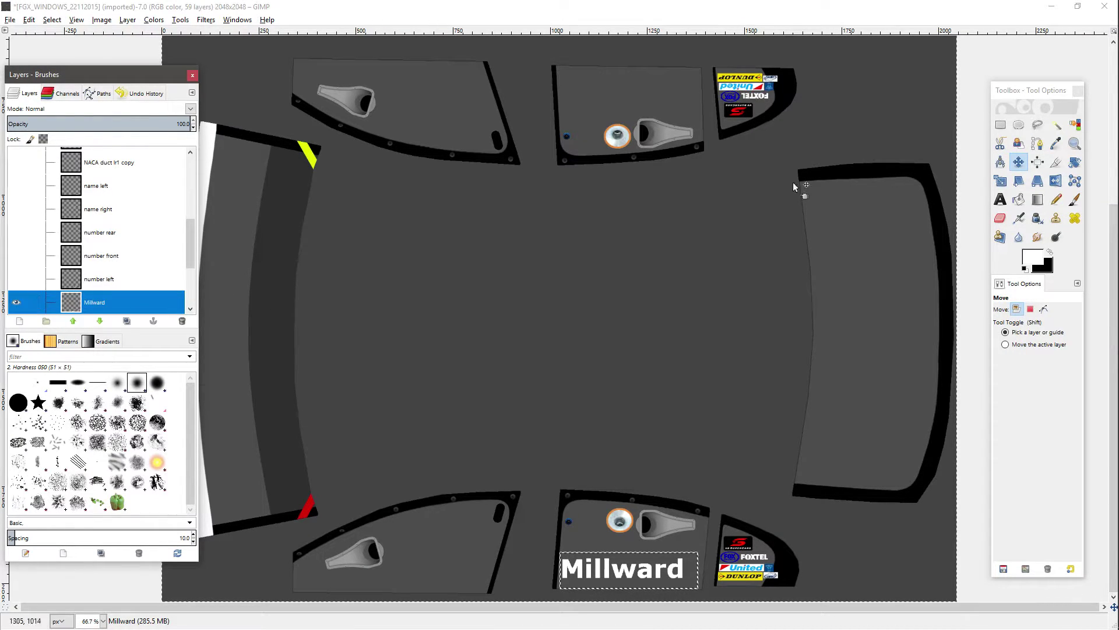
pyautogui.click(1056, 124)
pyautogui.click(578, 567)
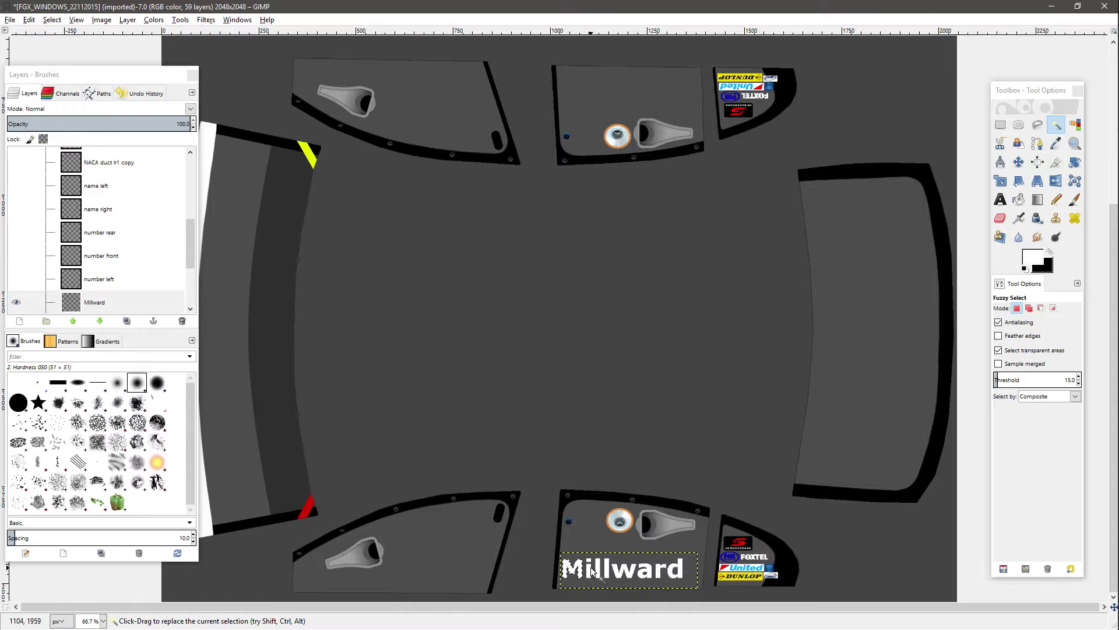
# Add the remaining Millward letters to the fuzzy selection
pyautogui.press('shift')
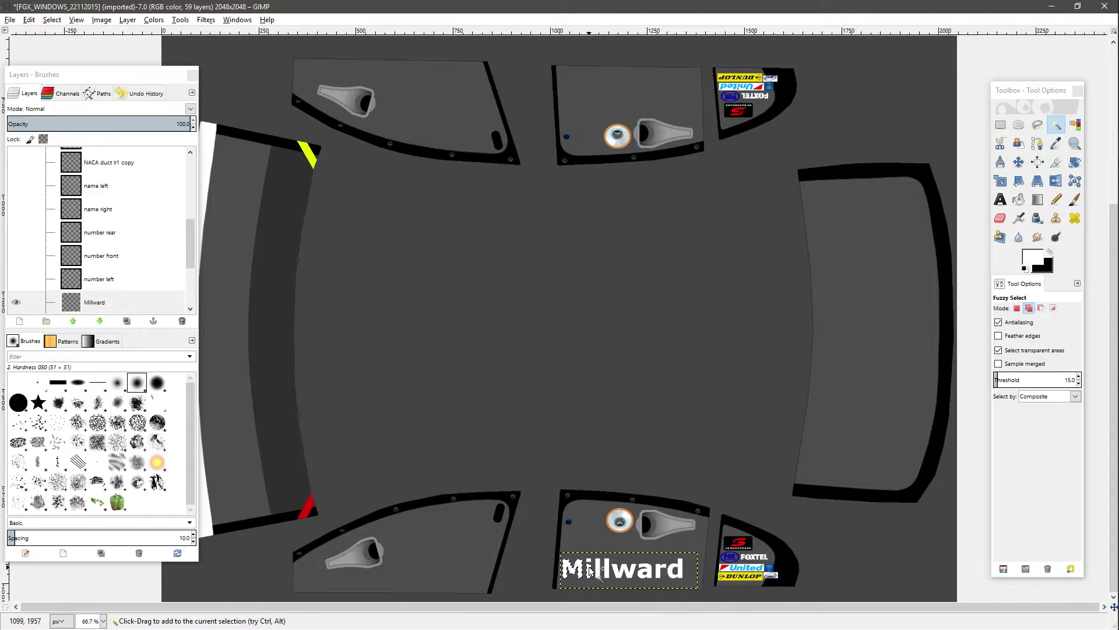
pyautogui.moveTo(598, 568); pyautogui.dragTo(599, 568)
pyautogui.keyDown('shift'); pyautogui.click(612, 569); pyautogui.keyUp('shift')
pyautogui.keyDown('shift'); pyautogui.click(636, 575); pyautogui.keyUp('shift')
pyautogui.keyDown('shift'); pyautogui.click(652, 573); pyautogui.keyUp('shift')
pyautogui.keyDown('shift'); pyautogui.click(667, 572); pyautogui.keyUp('shift')
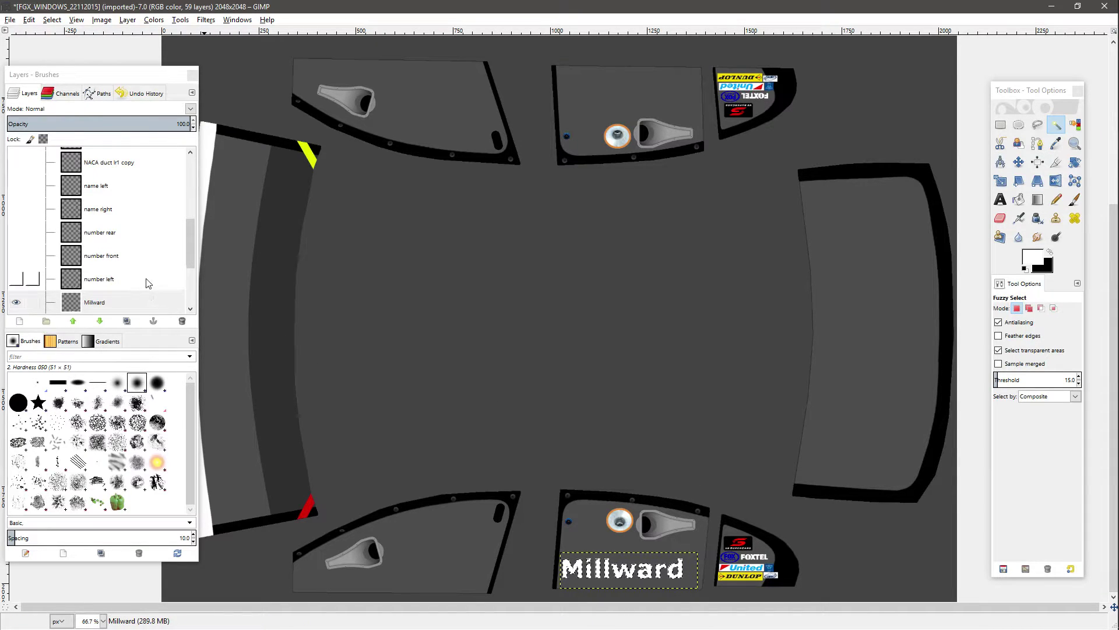
# Show and activate the 'number left' layer, then select its yellow 00 digits
pyautogui.click(16, 279)
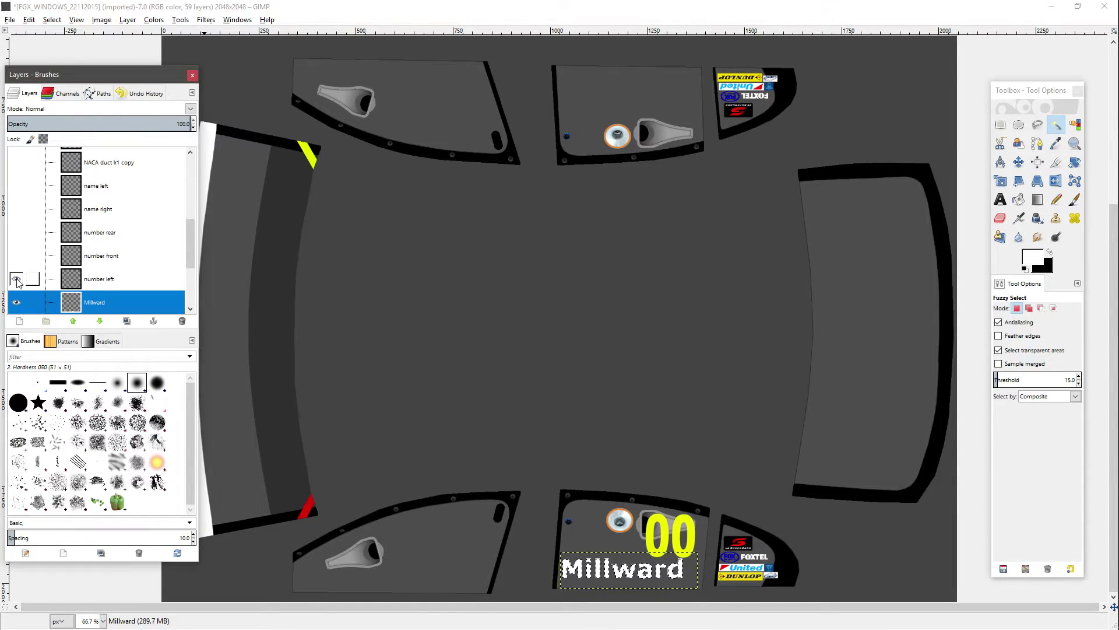
pyautogui.click(144, 281)
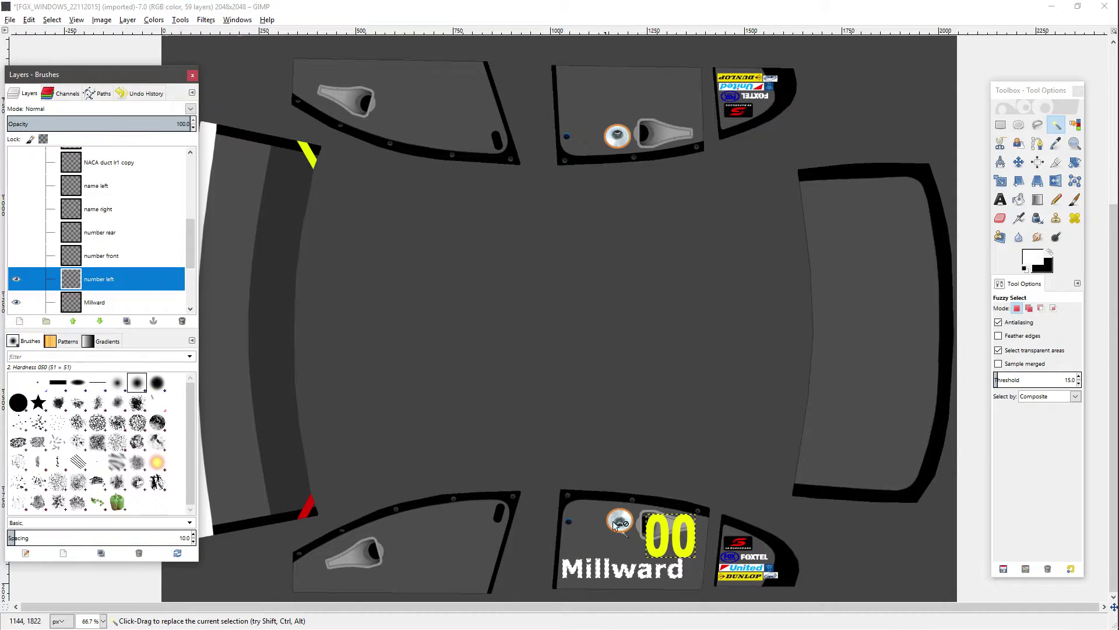
pyautogui.click(668, 532)
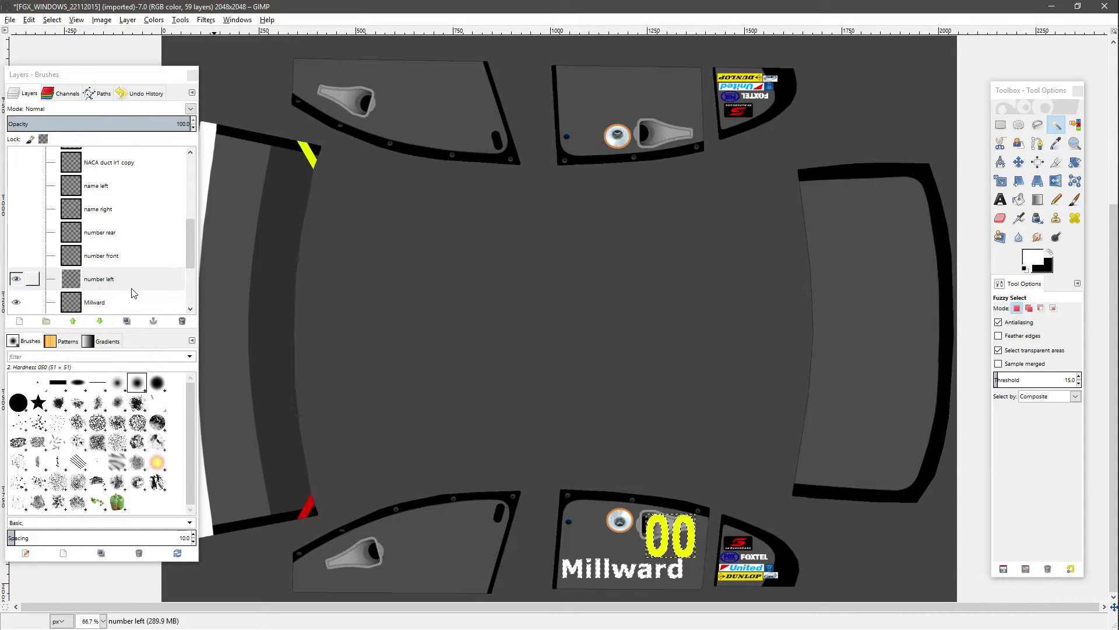
# Activate the Alpha 1 channel and show it over the image
pyautogui.click(66, 98)
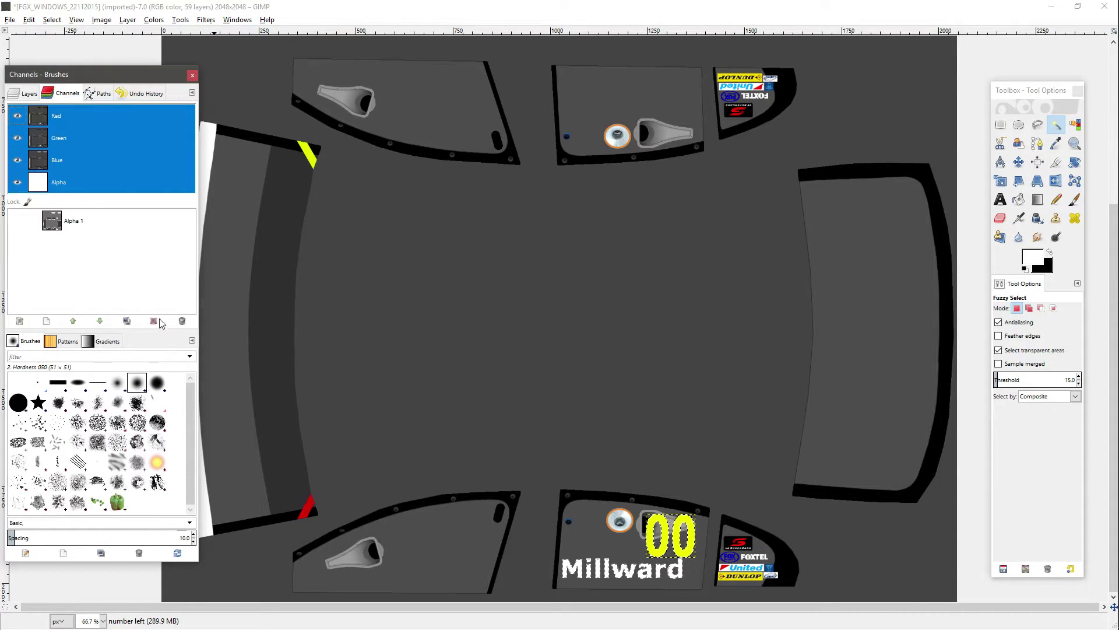
pyautogui.click(86, 228)
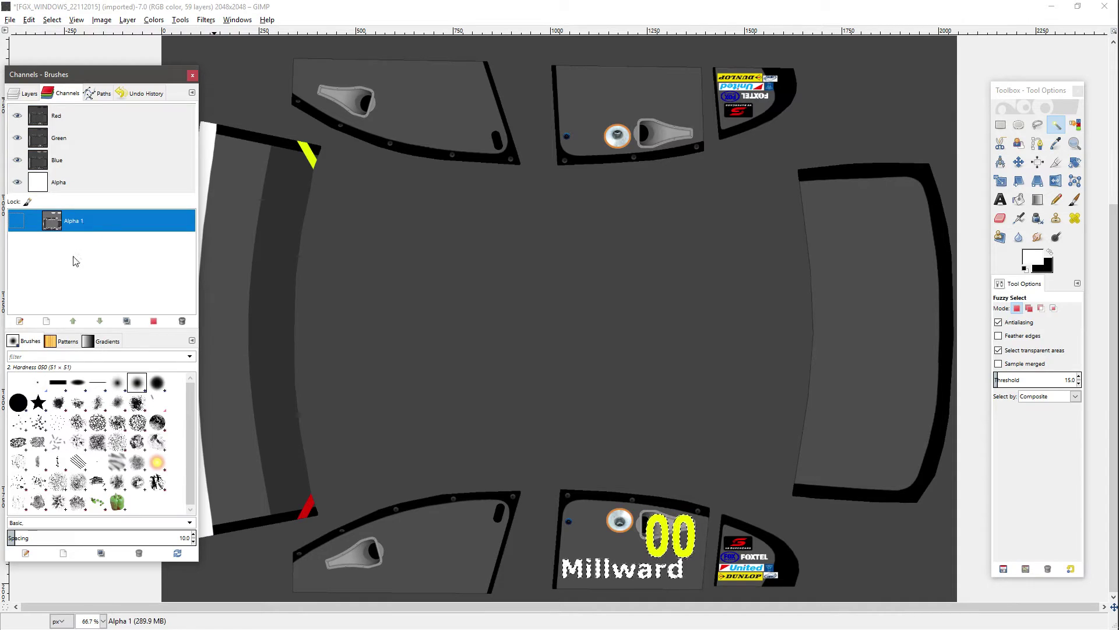
pyautogui.click(15, 222)
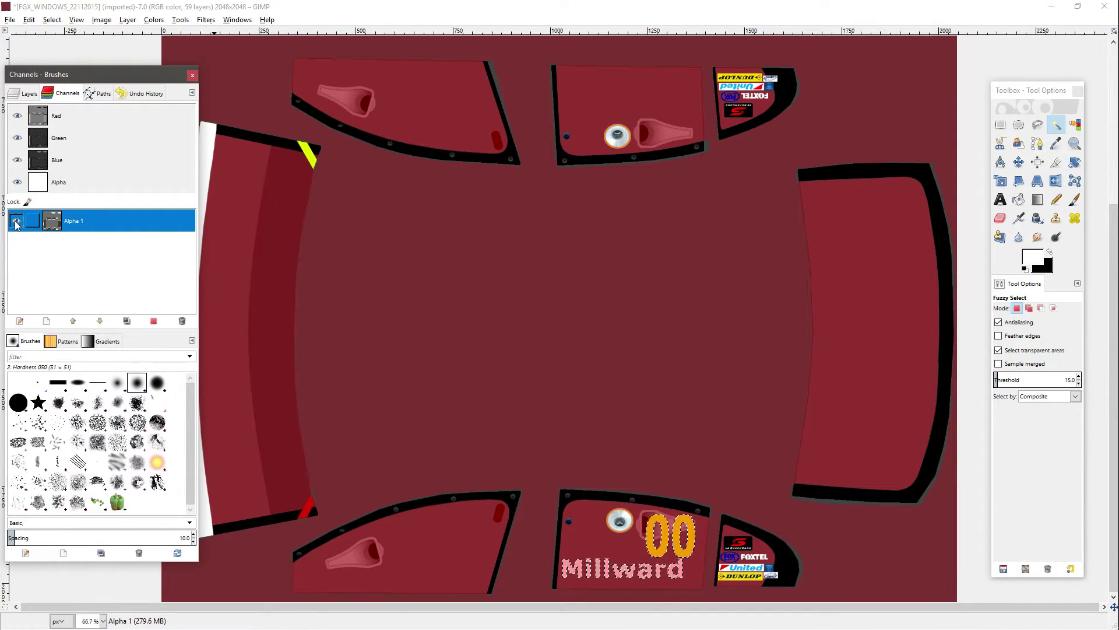
# Pencil the 00 number and Millward name solid into Alpha 1, then hide its overlay
pyautogui.click(1056, 199)
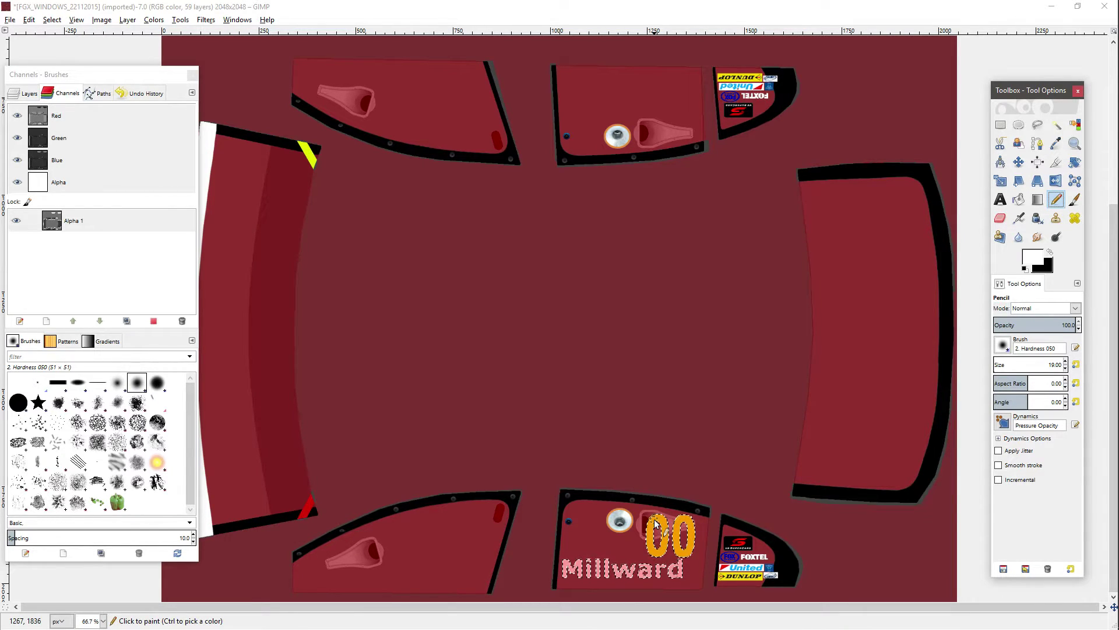
pyautogui.moveTo(656, 524)
pyautogui.mouseDown()
pyautogui.moveTo(660, 555)
pyautogui.moveTo(660, 512)
pyautogui.mouseUp()
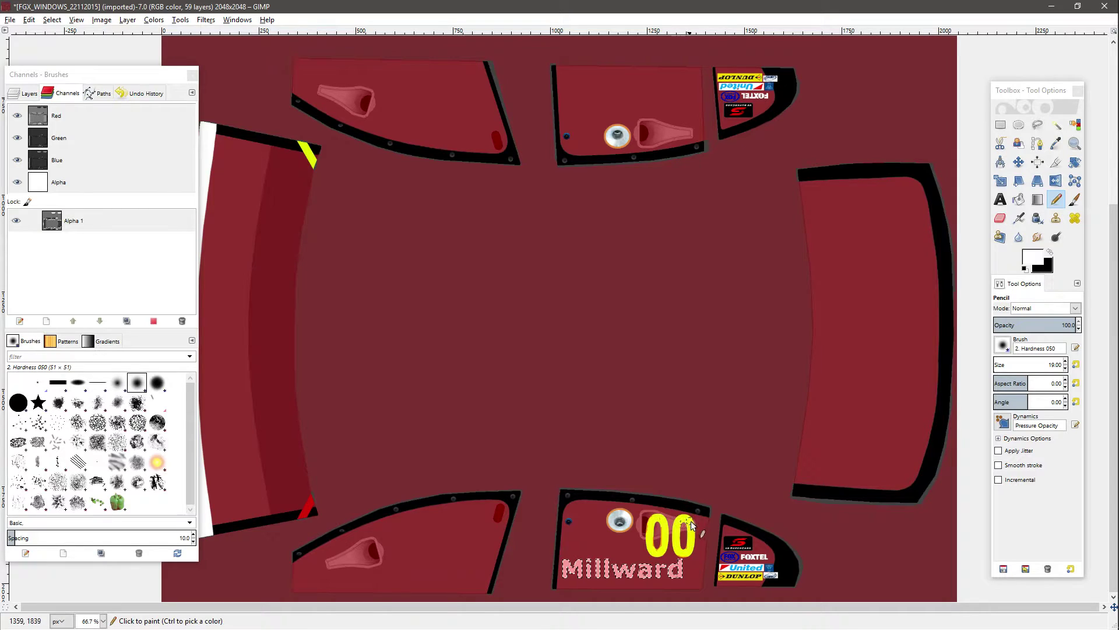
pyautogui.moveTo(681, 574)
pyautogui.mouseDown()
pyautogui.moveTo(591, 577)
pyautogui.moveTo(565, 565)
pyautogui.moveTo(679, 570)
pyautogui.moveTo(606, 573)
pyautogui.moveTo(565, 560)
pyautogui.moveTo(677, 563)
pyautogui.moveTo(639, 577)
pyautogui.moveTo(684, 575)
pyautogui.moveTo(571, 578)
pyautogui.mouseUp()
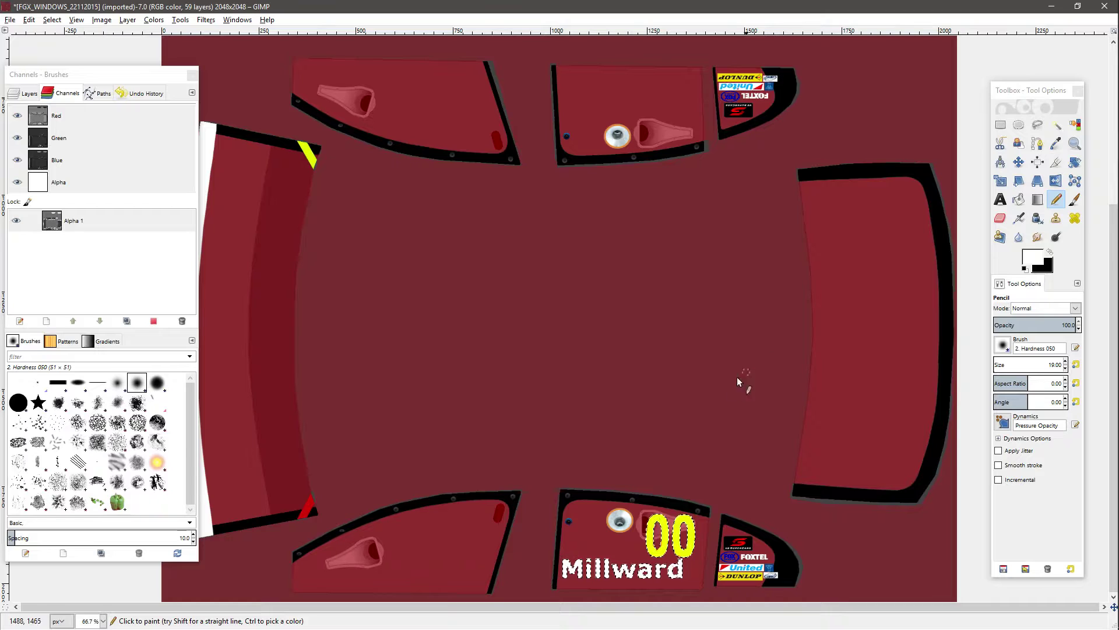
pyautogui.click(113, 226)
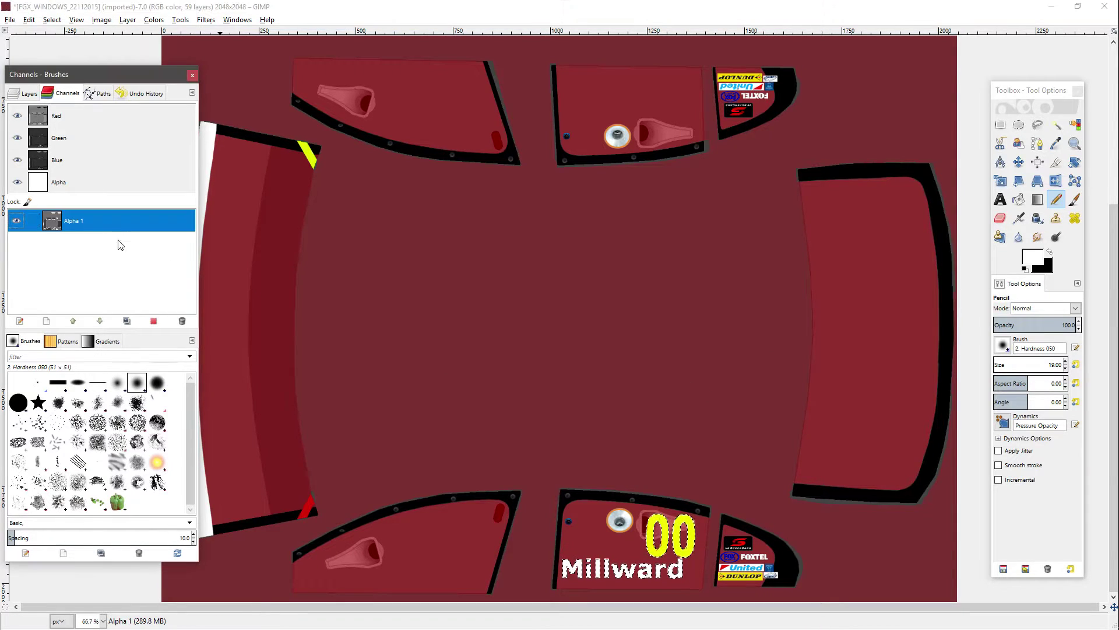
pyautogui.click(17, 221)
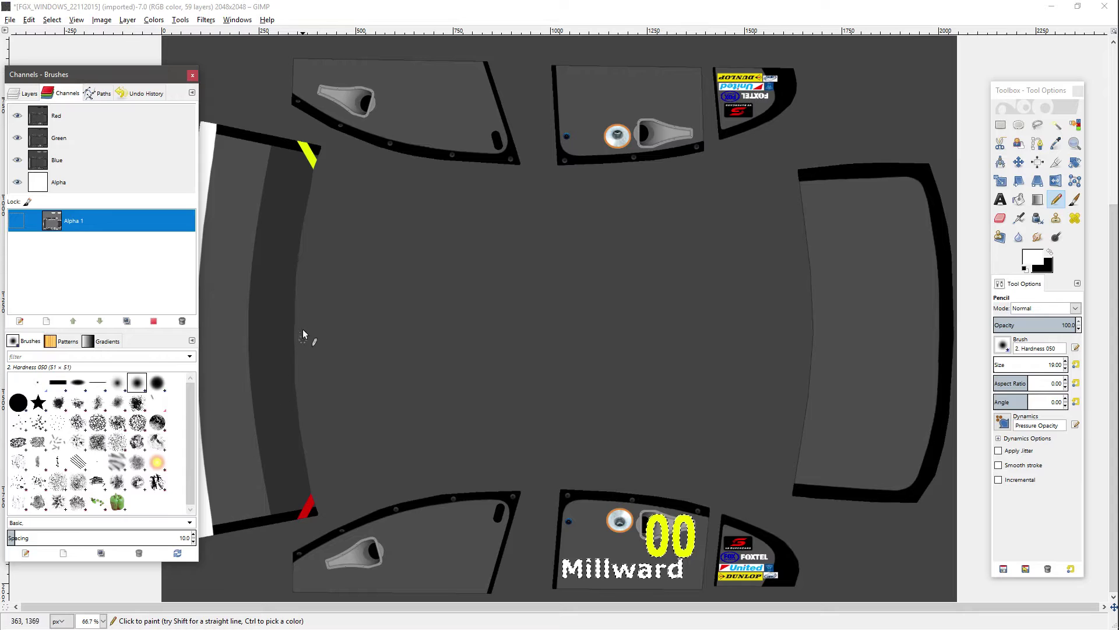
# Merge all visible layers into a single Layer 1
pyautogui.click(27, 94)
pyautogui.scroll(1, 137, 225)
pyautogui.scroll(5, 136, 225)
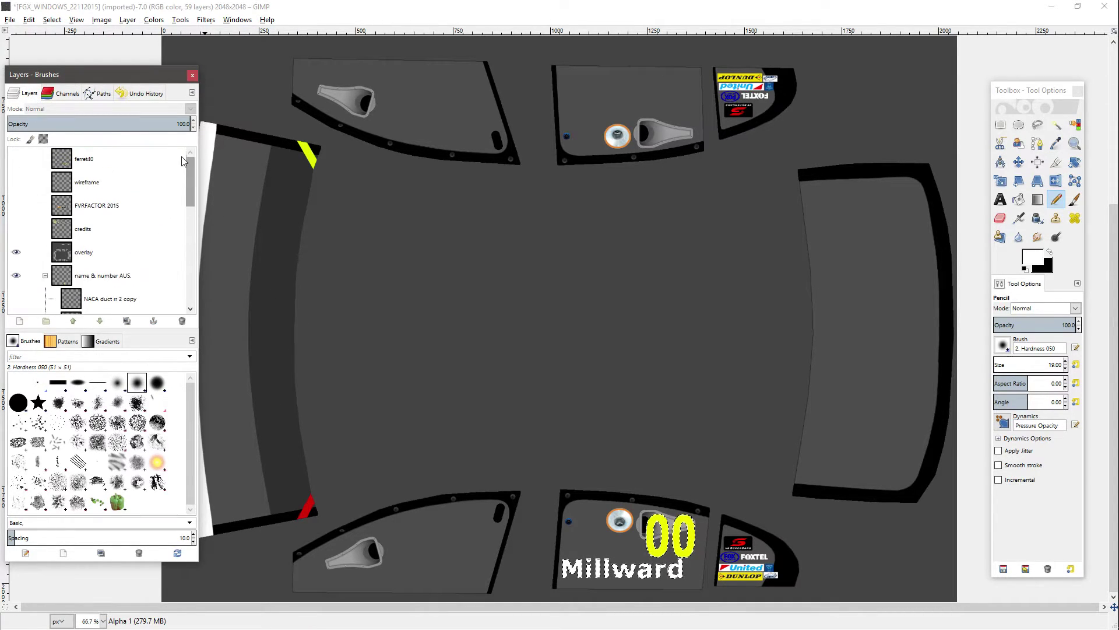
pyautogui.click(100, 158)
pyautogui.rightClick(104, 161)
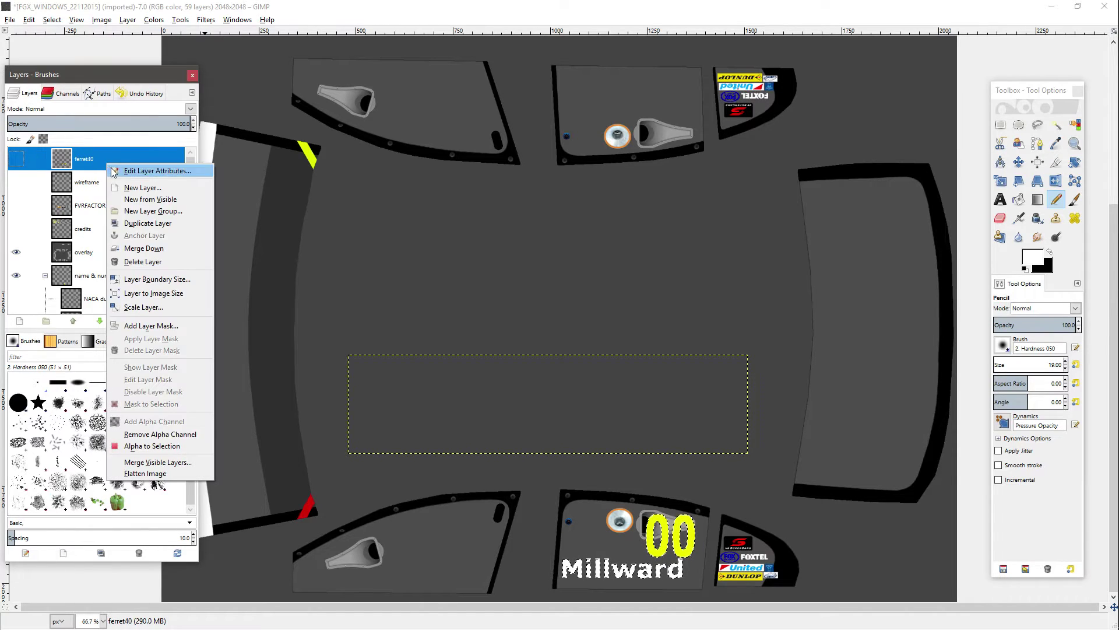
pyautogui.click(149, 462)
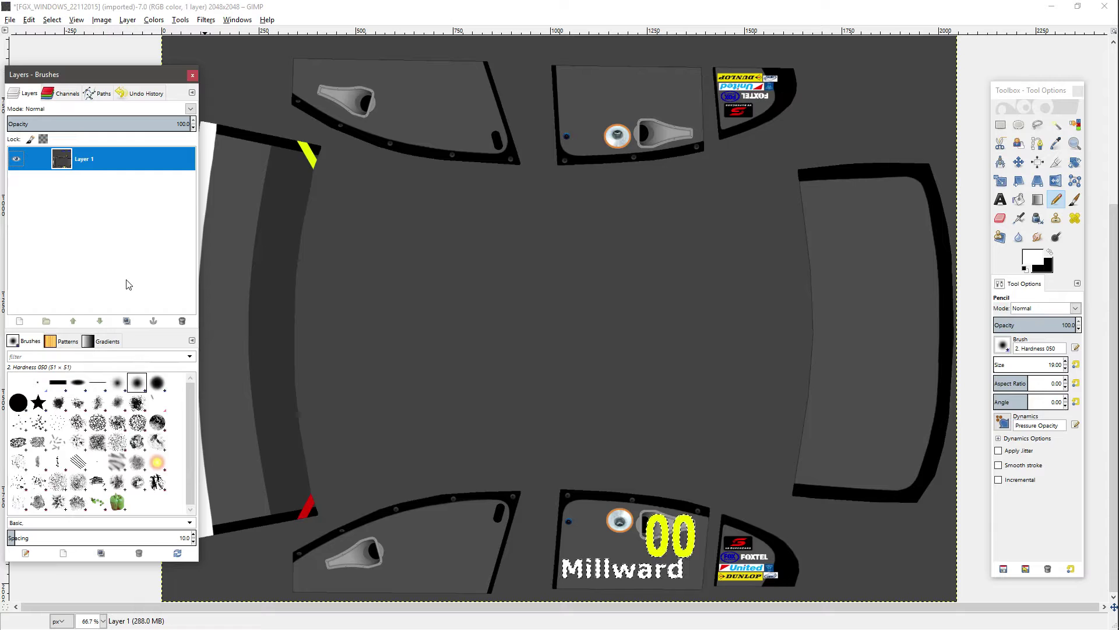
# Add a layer mask to Layer 1 built from the Alpha 1 channel
pyautogui.rightClick(94, 160)
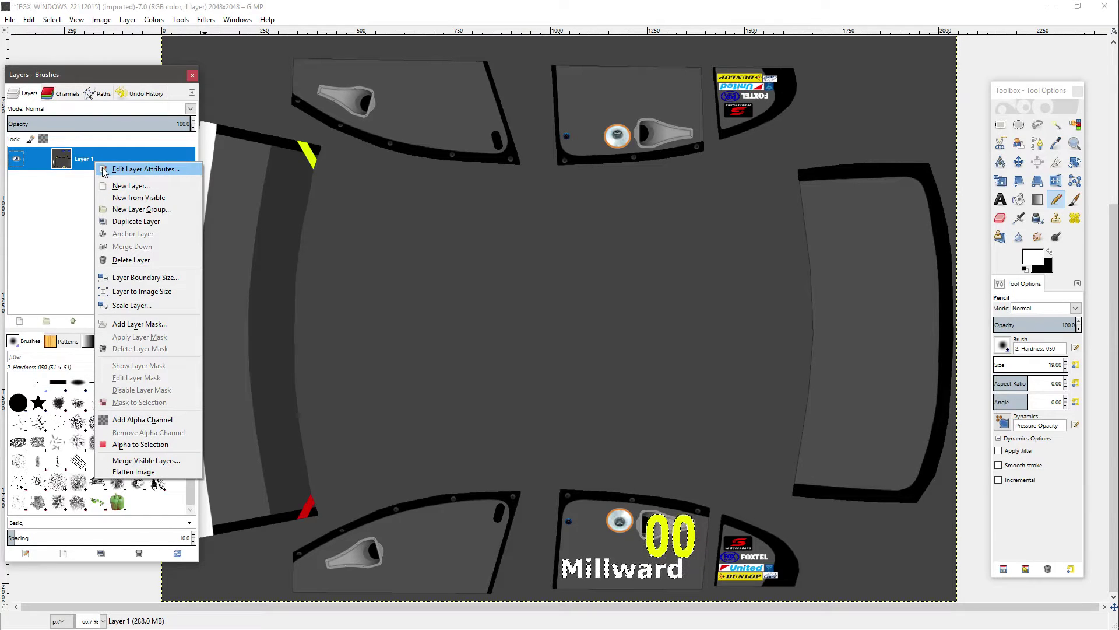
pyautogui.click(150, 326)
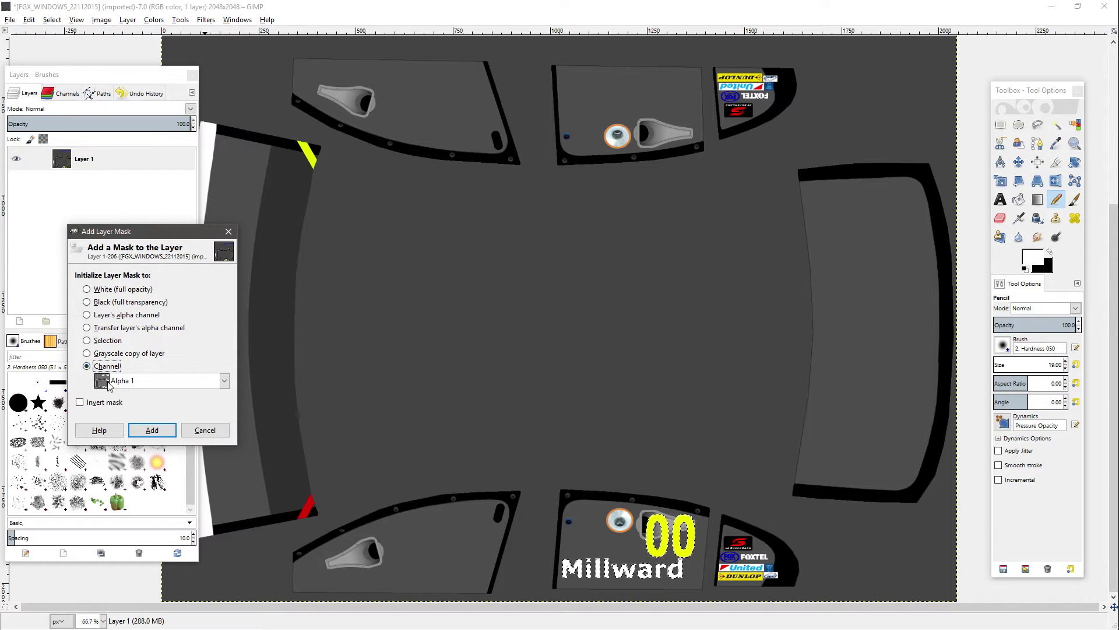
pyautogui.click(151, 430)
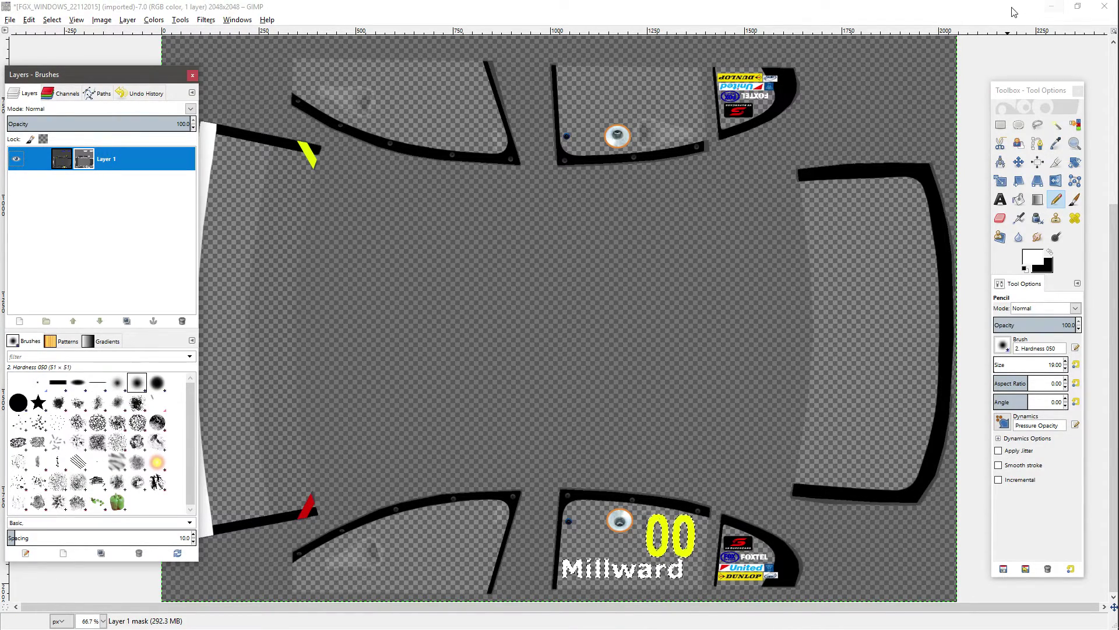
# Start exporting the masked image via File > Export As
pyautogui.click(12, 21)
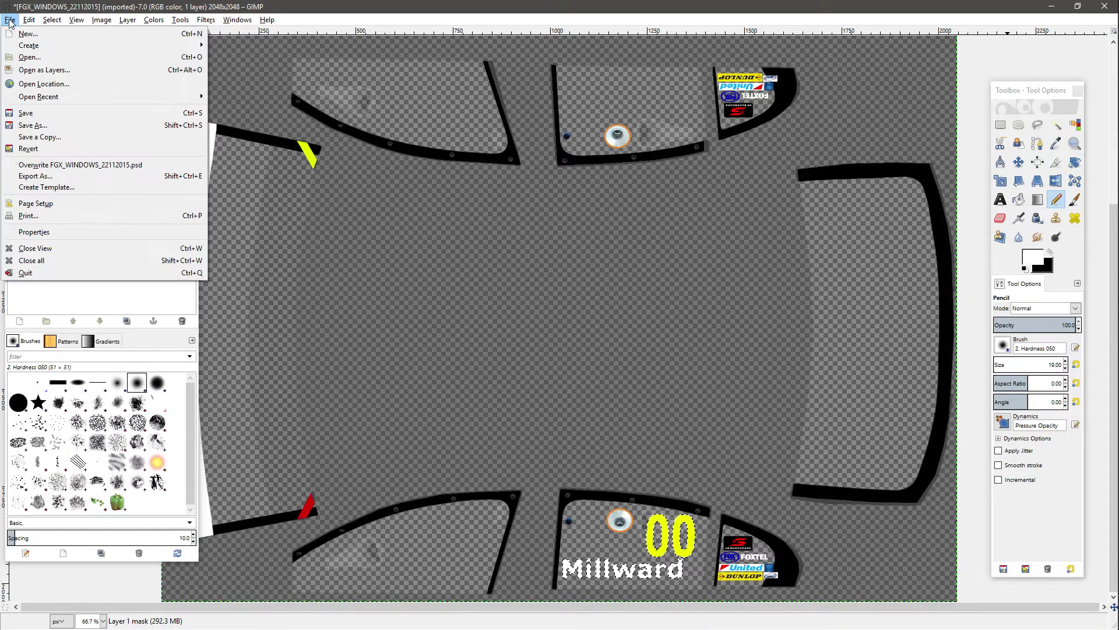
pyautogui.click(50, 180)
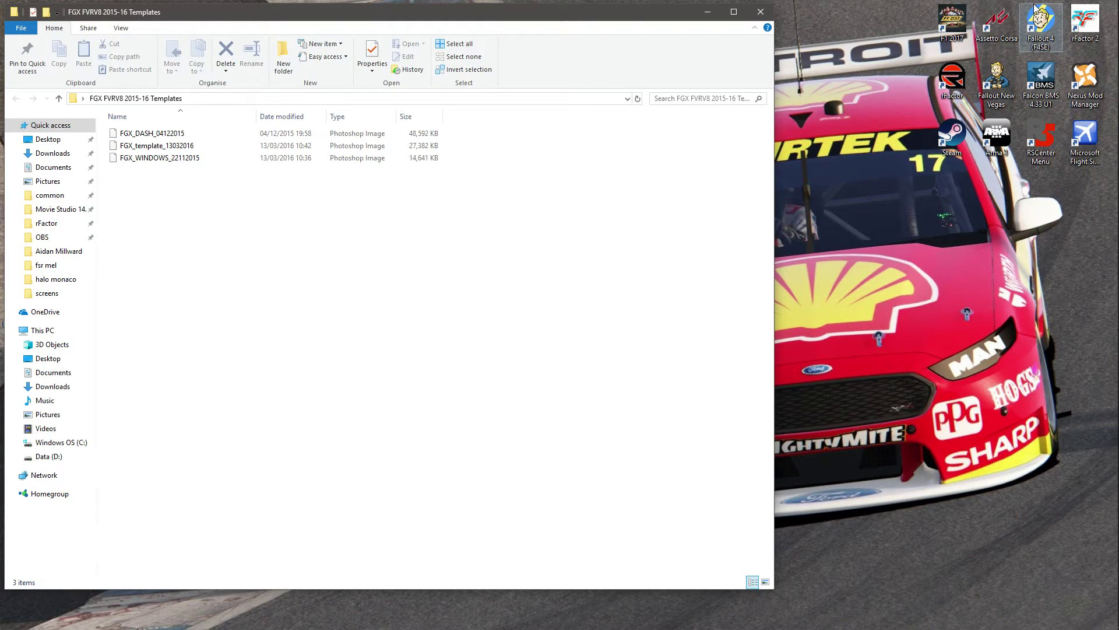
# Bring forward the gMotor2 MAS utility, then the player's skins folder in File Explorer
pyautogui.moveTo(1111, 237)
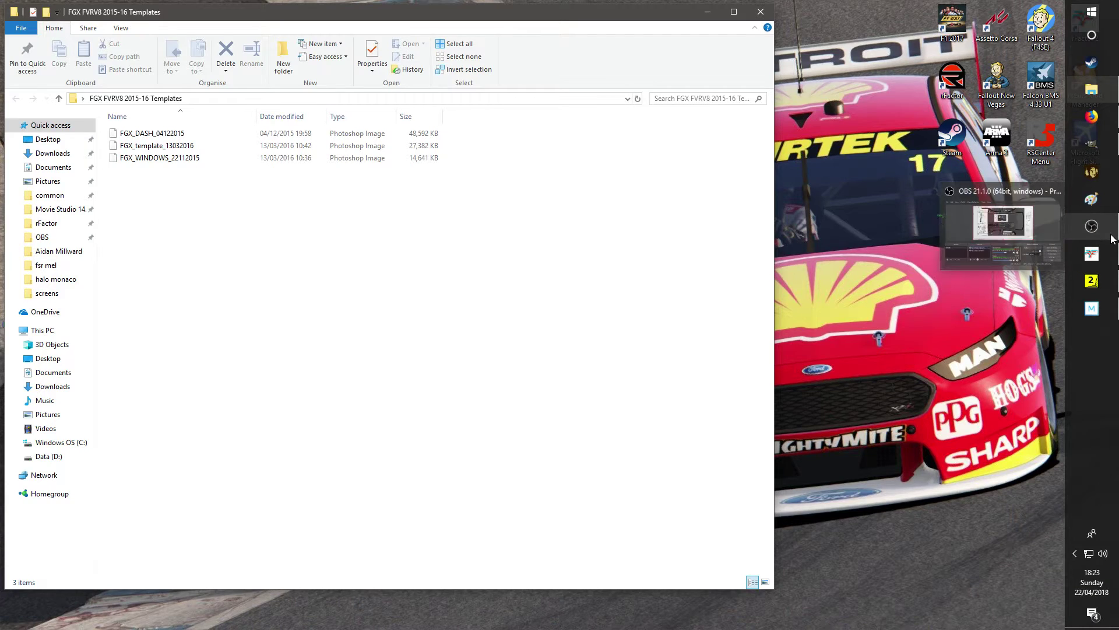
pyautogui.click(1092, 280)
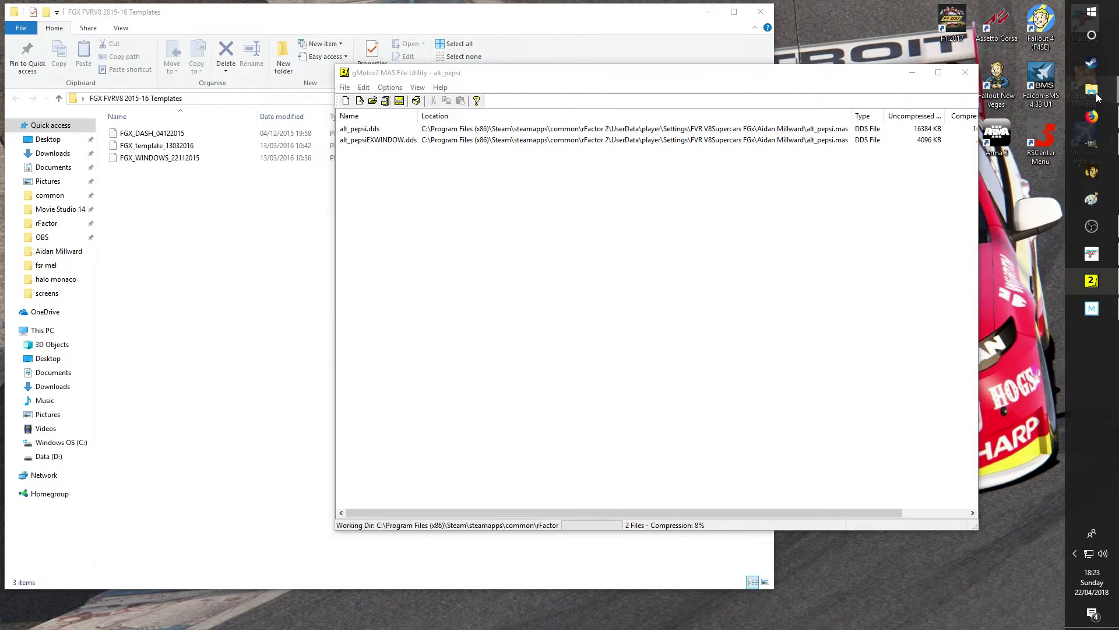
pyautogui.moveTo(1092, 89)
pyautogui.click(1013, 69)
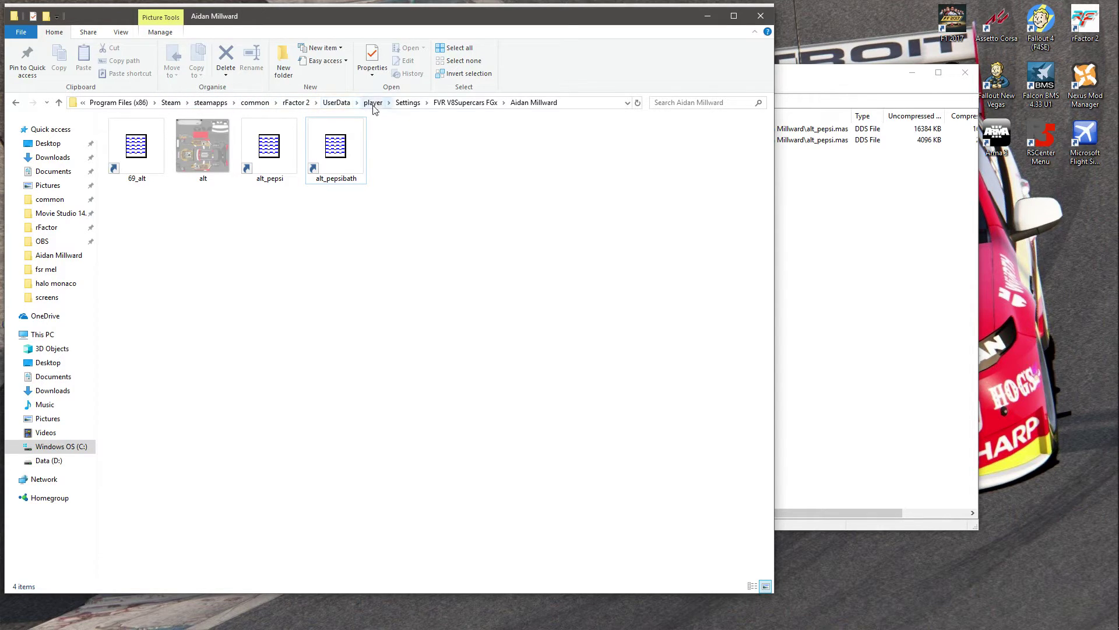
# Go back up to FVR V8Supercars FGx and open the SBL111_AU16 car folder
pyautogui.rightClick(458, 103)
pyautogui.click(440, 138)
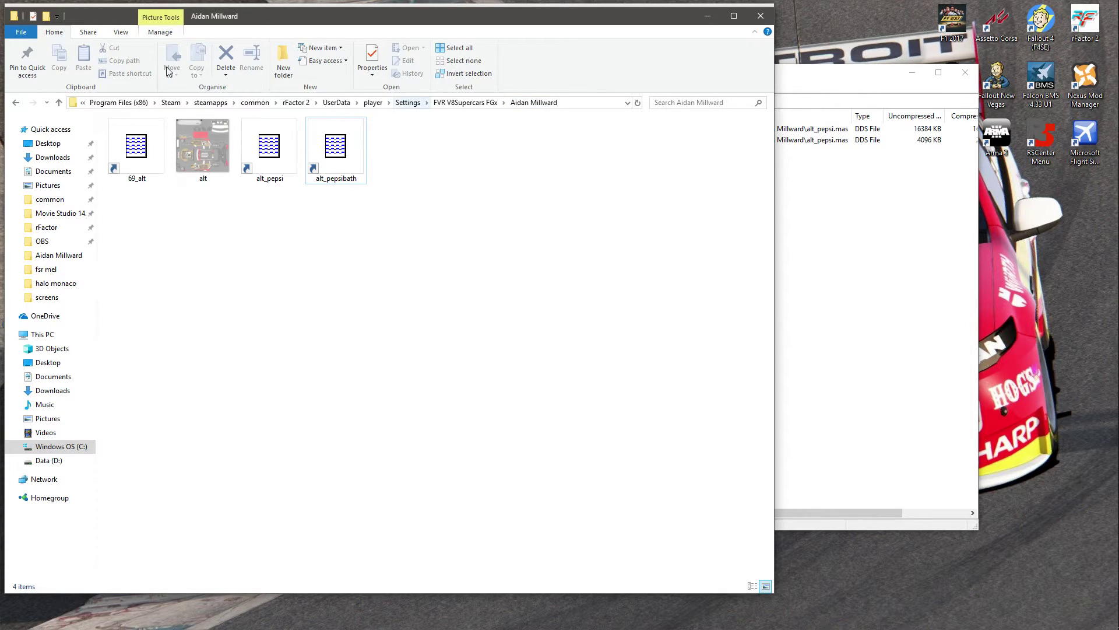
pyautogui.click(17, 103)
pyautogui.doubleClick(117, 153)
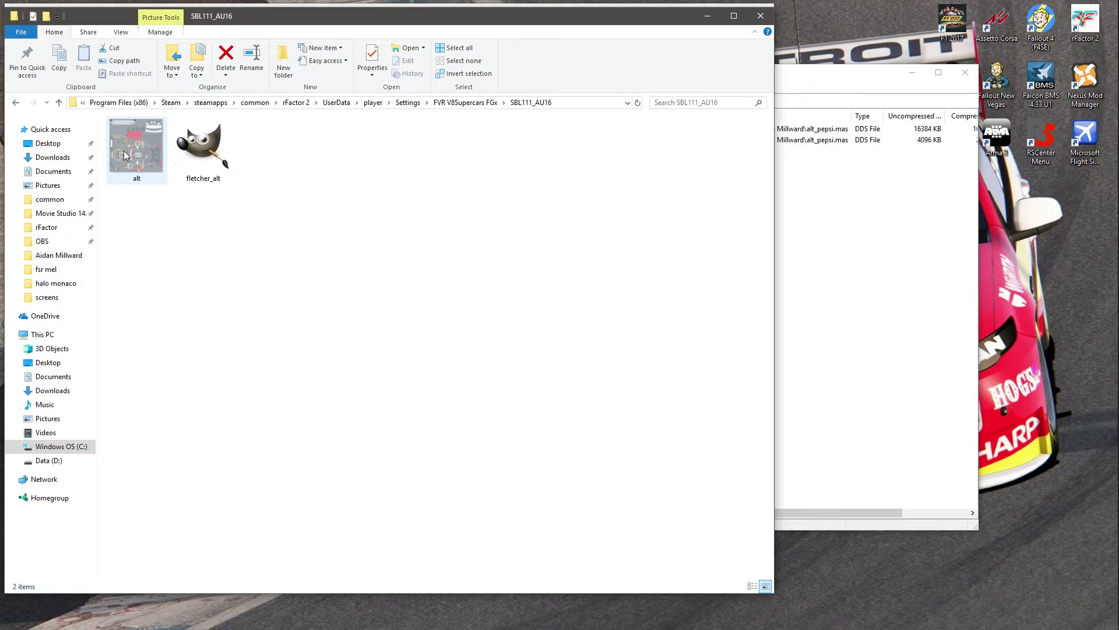